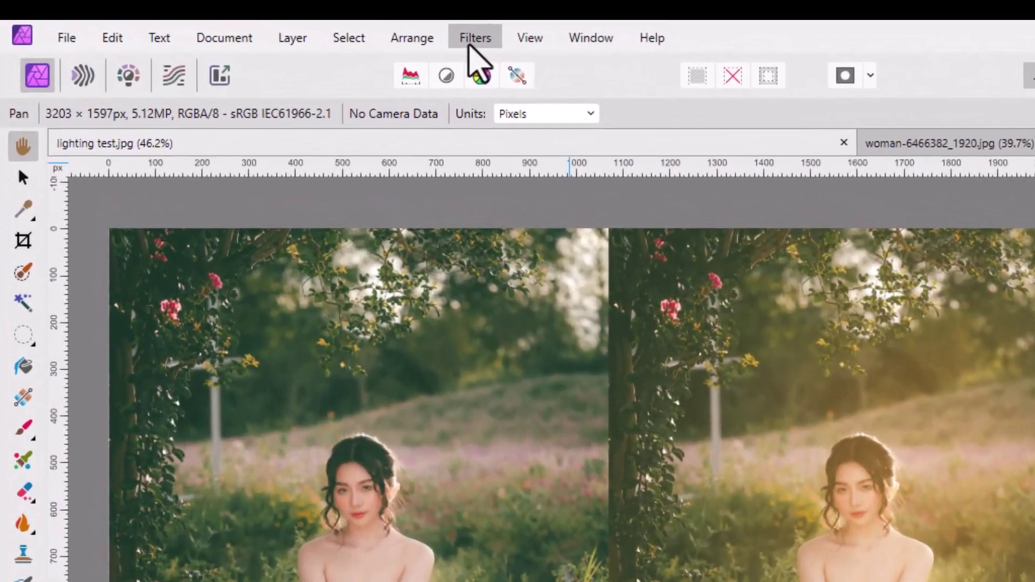
Browse the filter lists without applying any, then add an empty pixel layer to woman-6466382_1920.jpg.
click(472, 39)
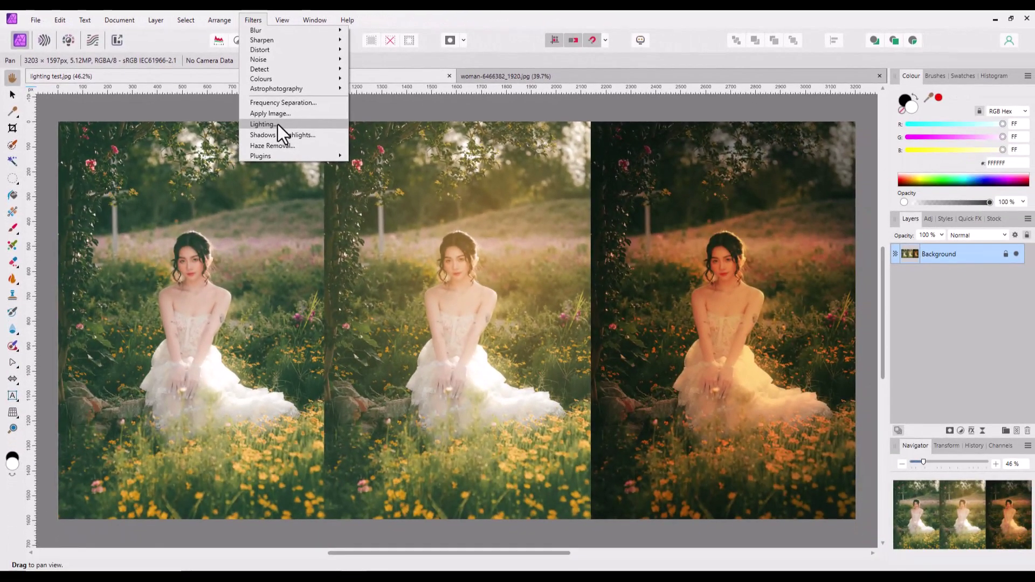
click(446, 15)
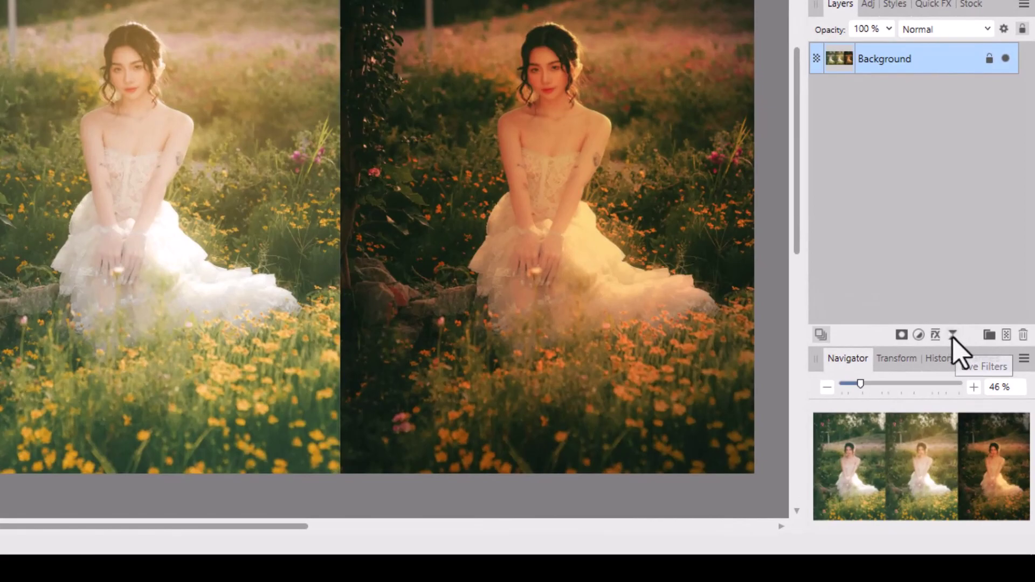
click(952, 335)
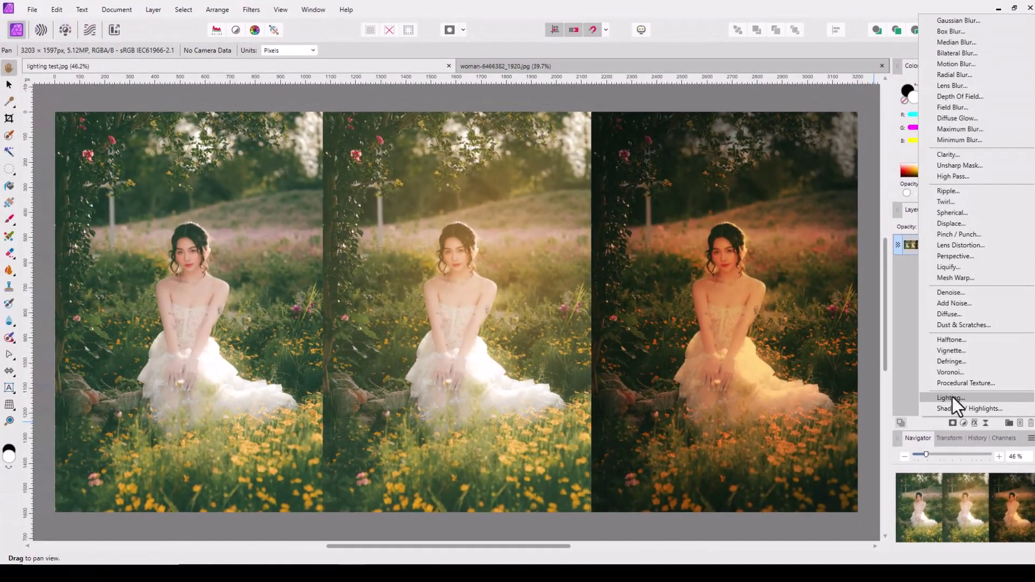
click(887, 352)
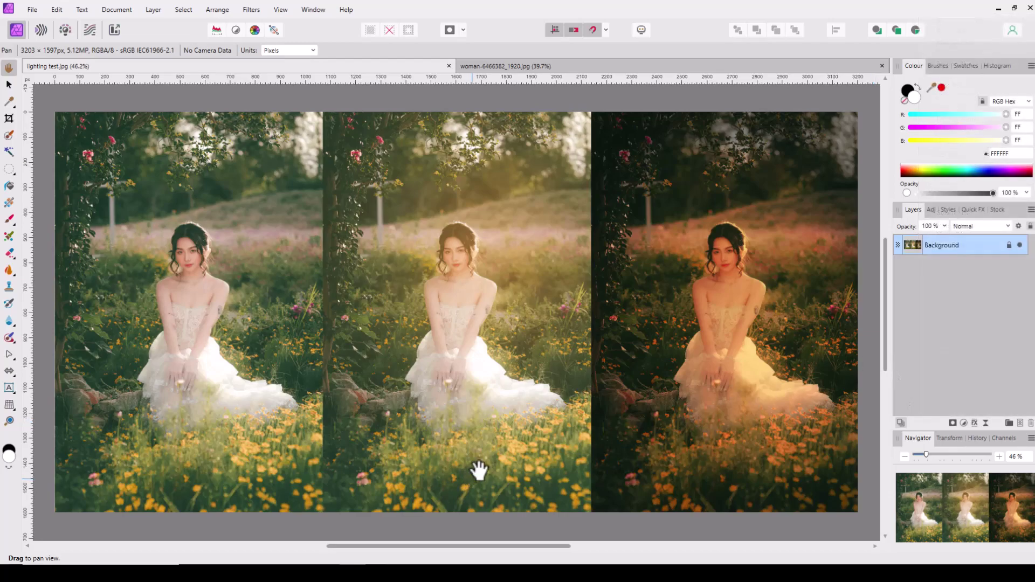
click(511, 66)
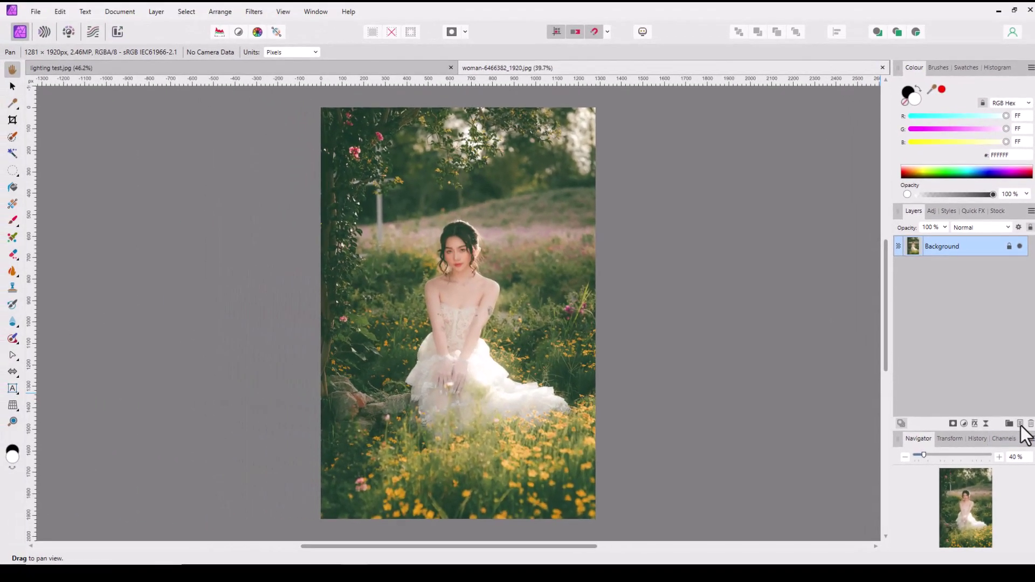
click(1010, 321)
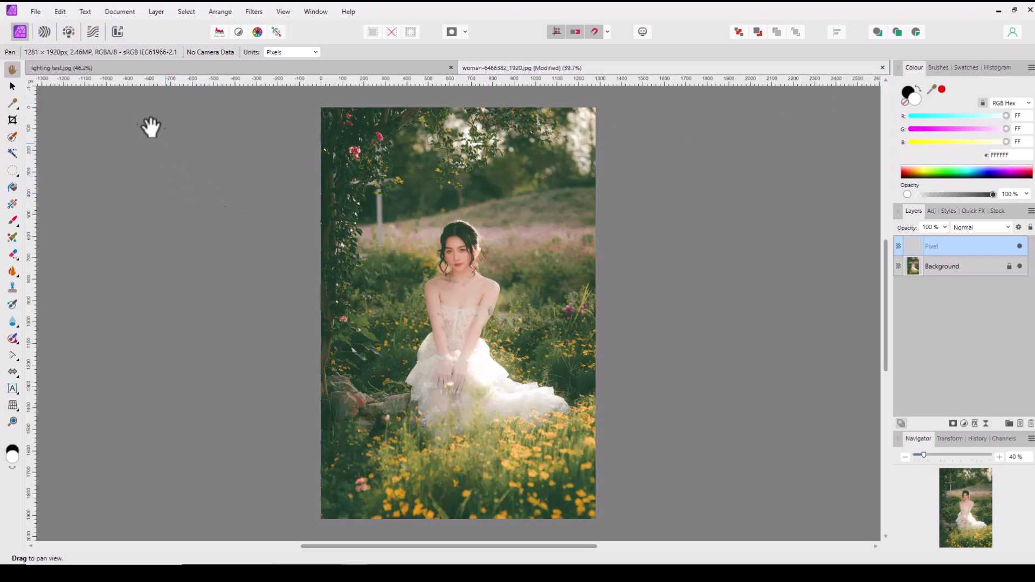
Fill the pixel layer with the black secondary colour and set its blend mode to Screen.
click(66, 13)
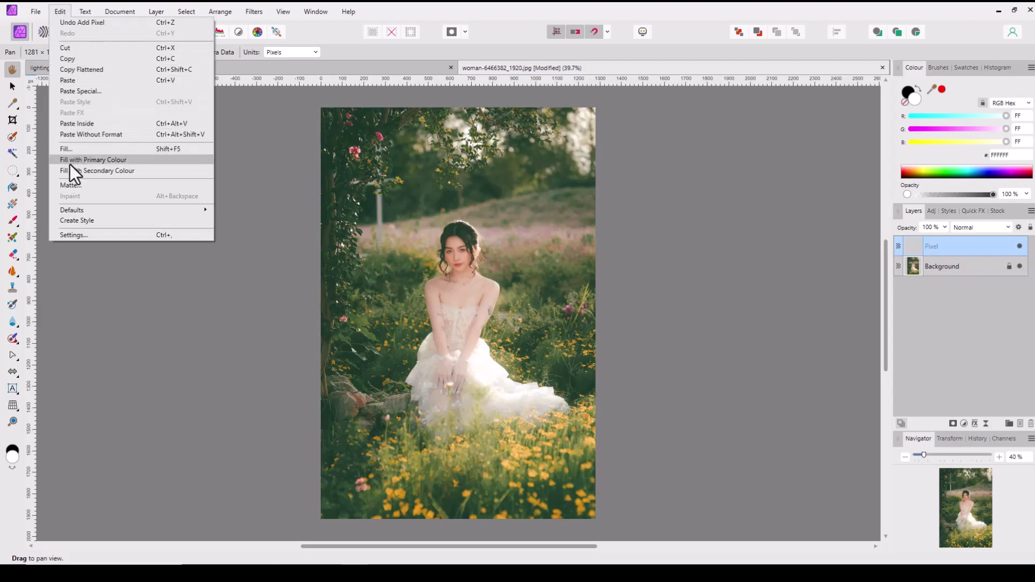
click(96, 173)
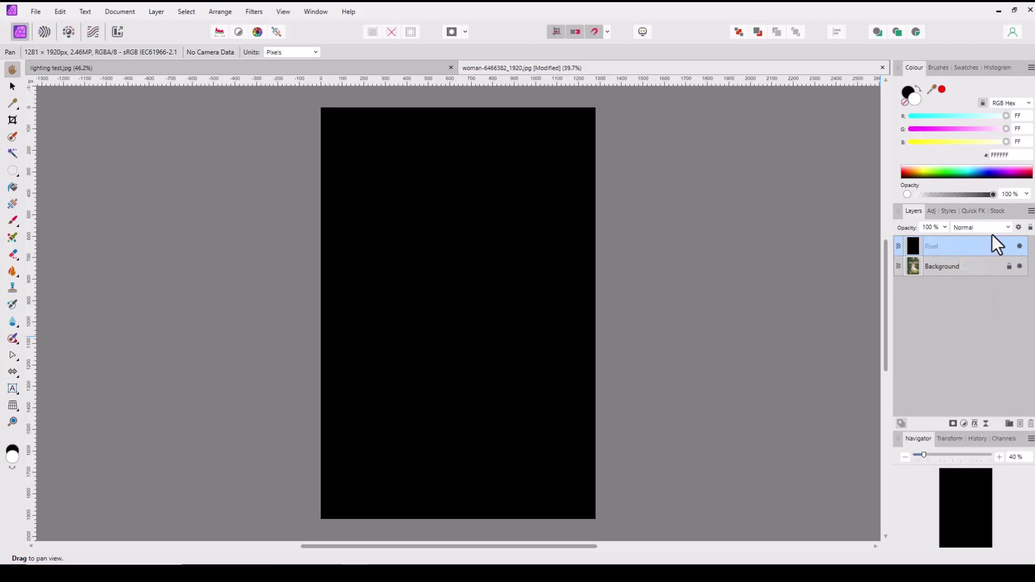
click(1009, 229)
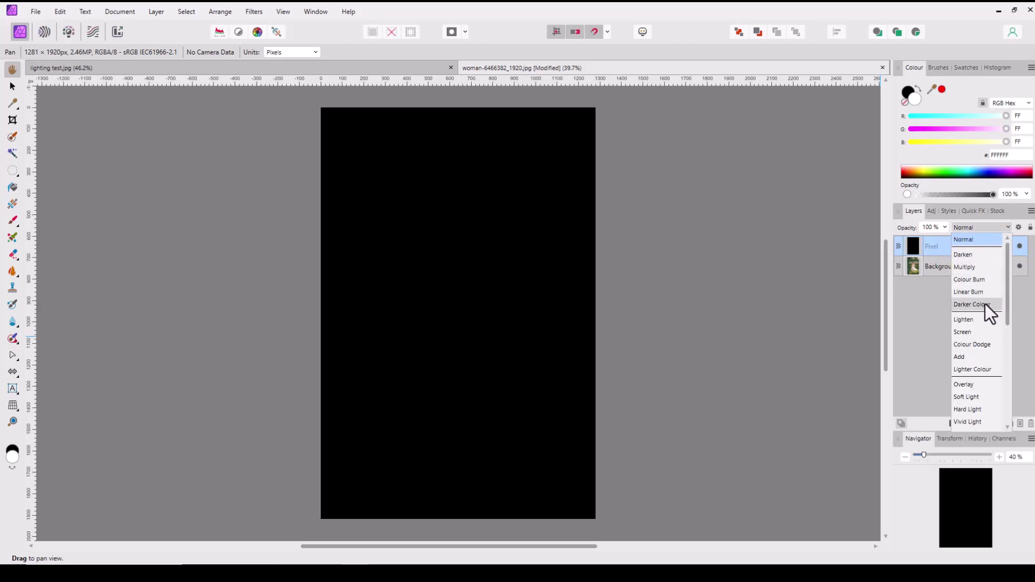
click(966, 333)
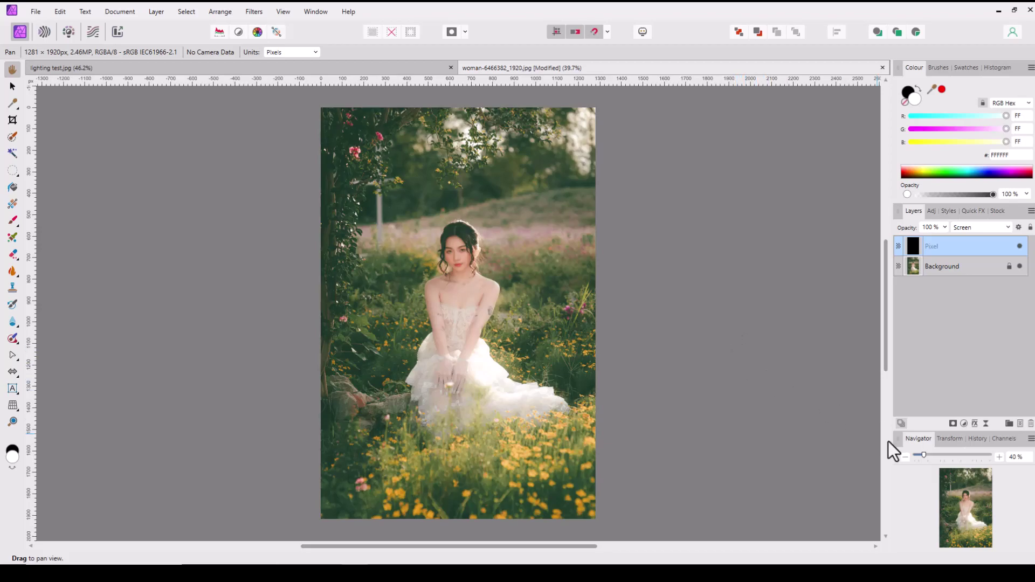
Add a Lighting live filter with the spotlight aimed from the upper right and a 36.7° cone.
click(986, 424)
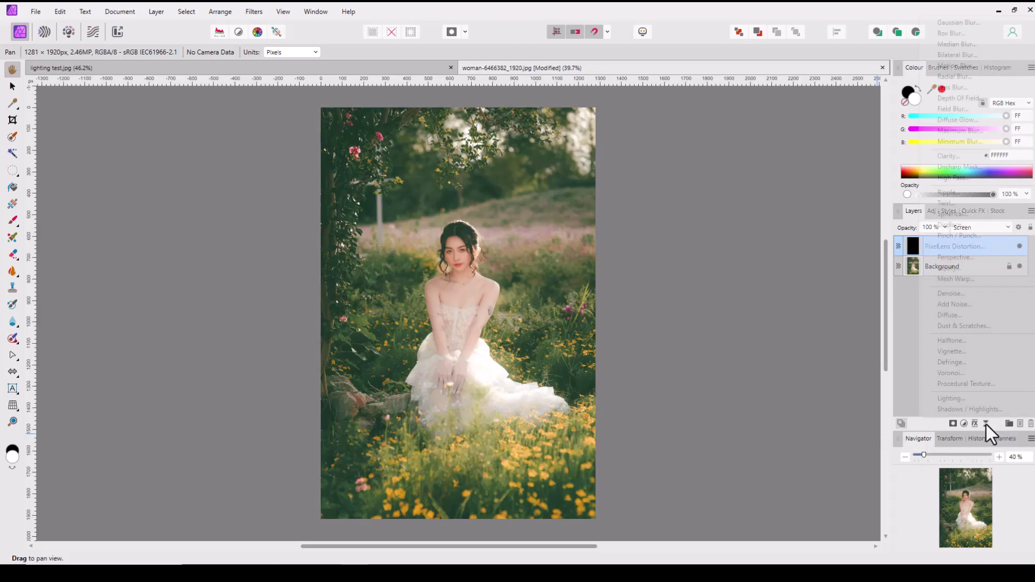
click(949, 399)
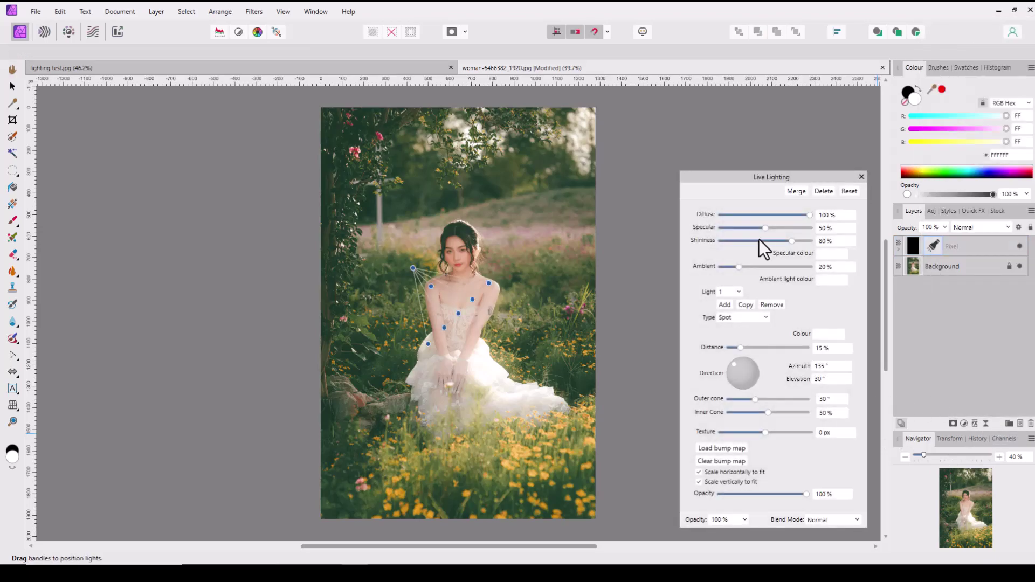
drag(764, 175, 678, 114)
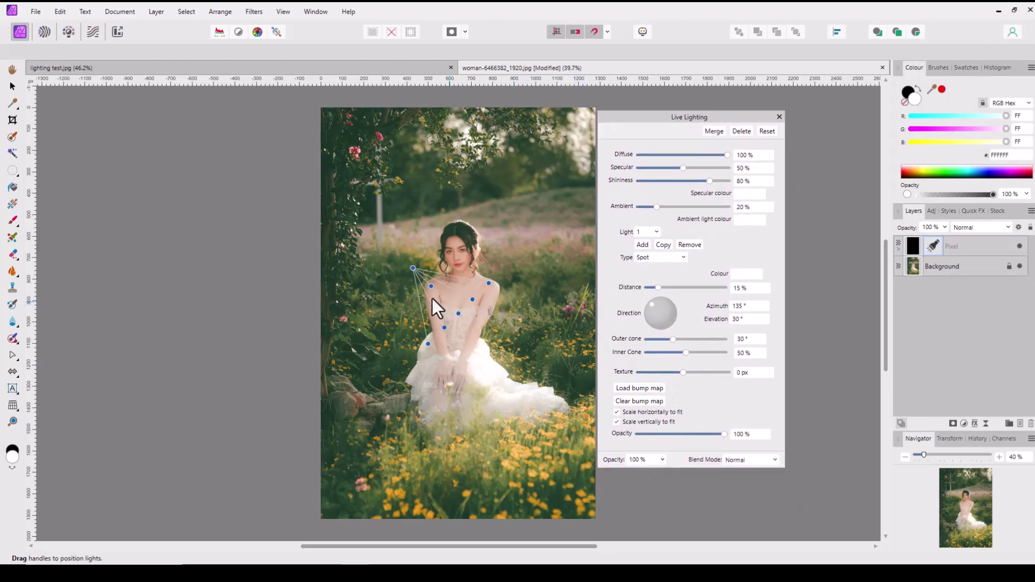
drag(413, 267, 541, 162)
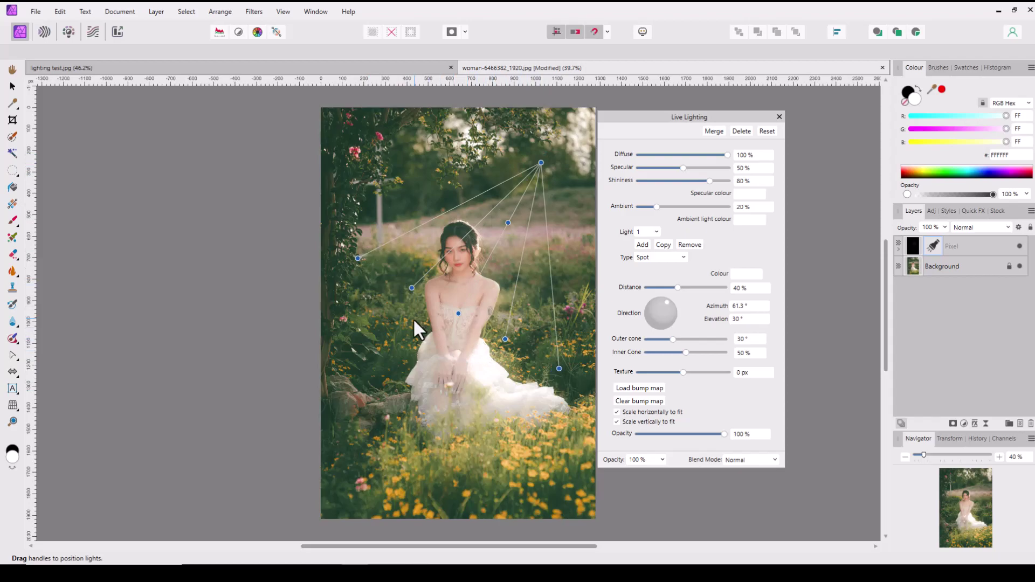
drag(359, 262, 337, 230)
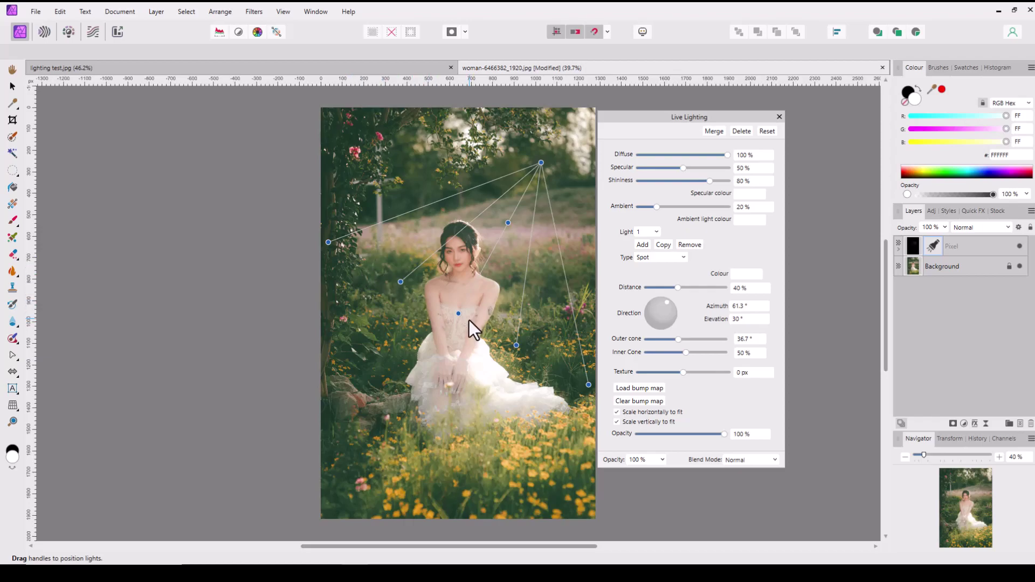
Change the light to a point light with its distance reduced to 34%.
click(683, 258)
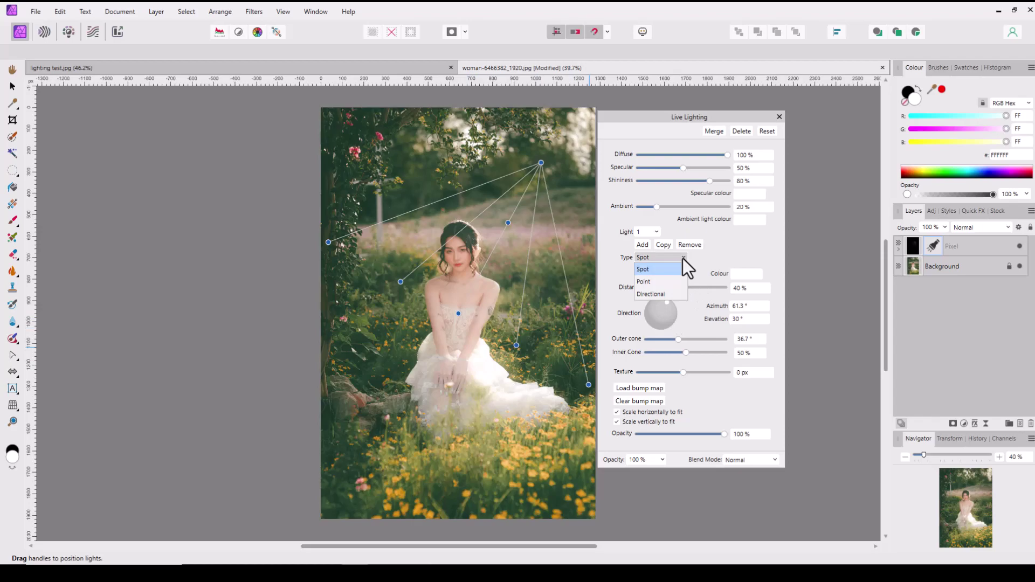
click(645, 283)
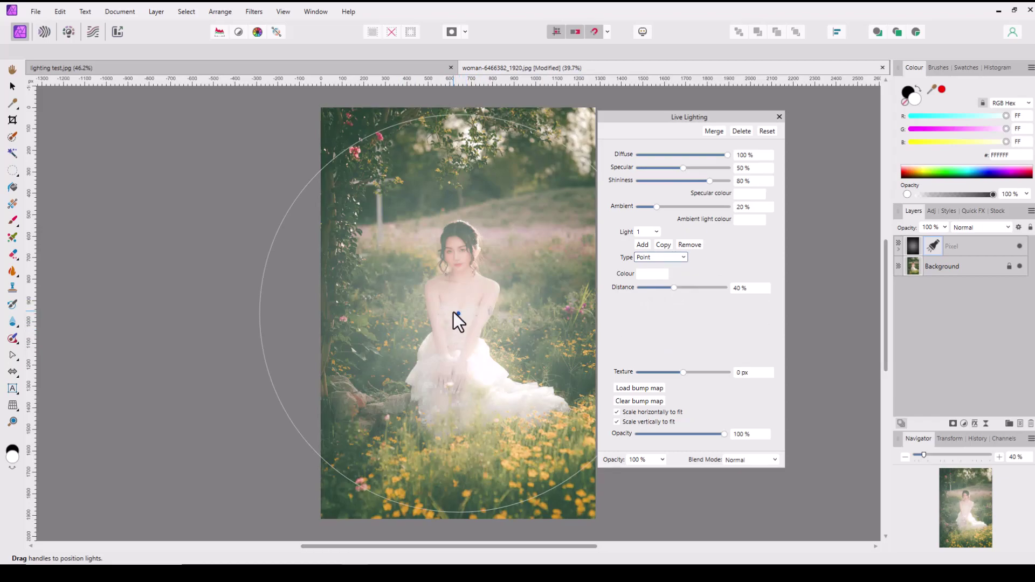
drag(650, 116, 684, 112)
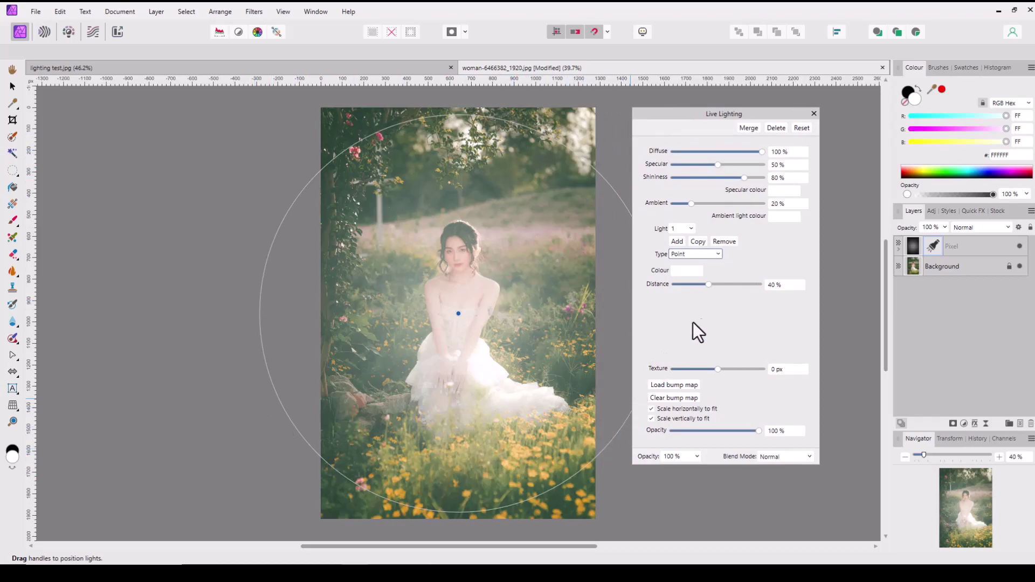
mouse_move(710, 286)
mouse_down()
mouse_move(694, 286)
mouse_move(717, 286)
mouse_move(698, 285)
mouse_move(706, 283)
mouse_up()
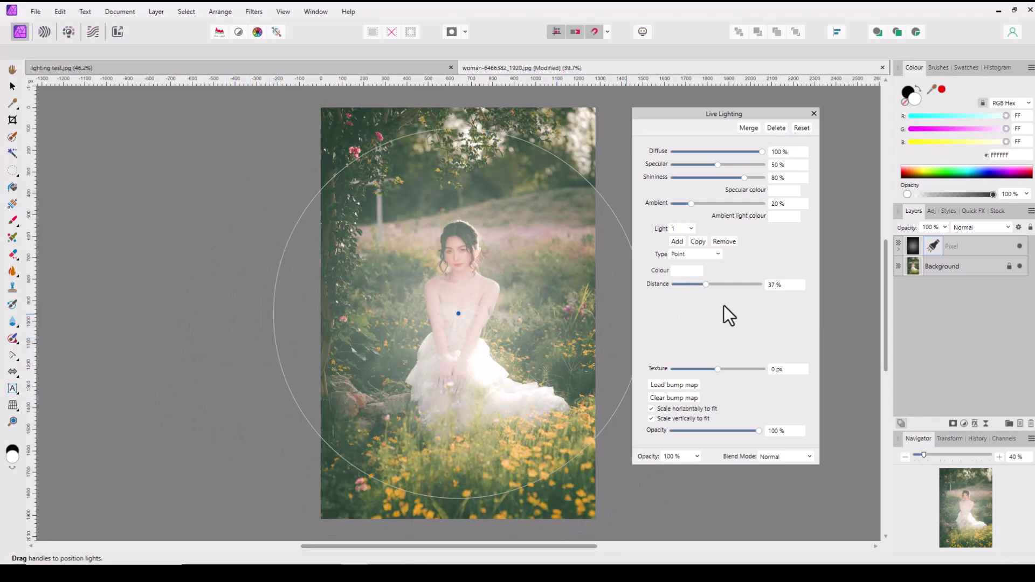
mouse_move(705, 285)
mouse_down()
mouse_move(714, 285)
mouse_move(704, 289)
mouse_up()
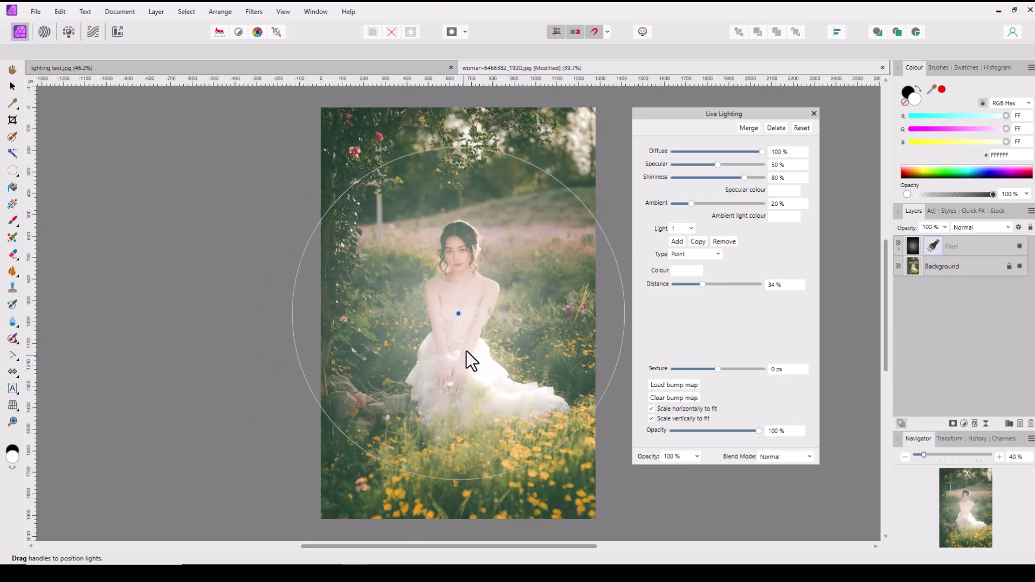
Position the point light just above the woman's head and raise its distance to 44%.
drag(458, 314, 507, 235)
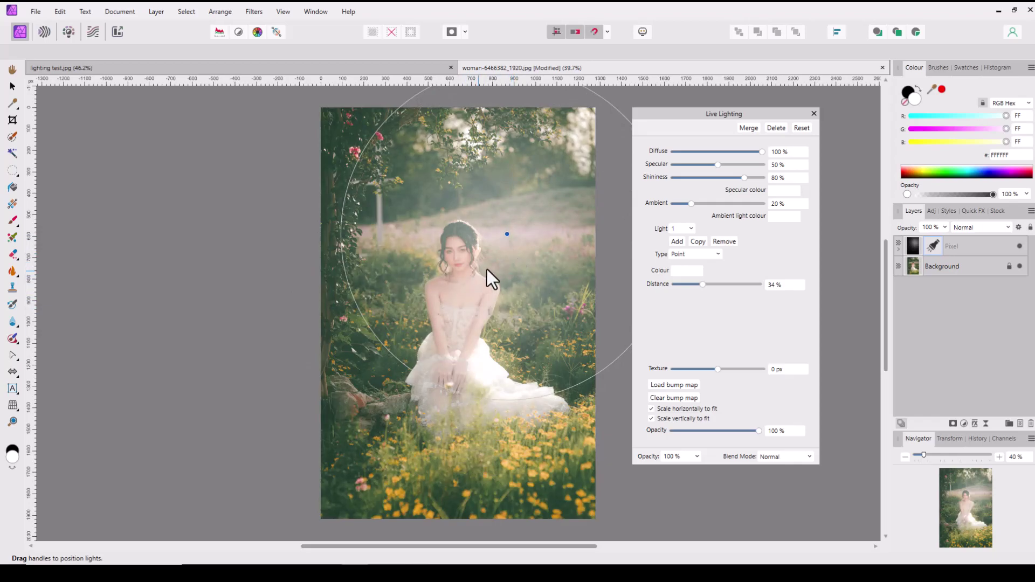
drag(507, 237, 498, 241)
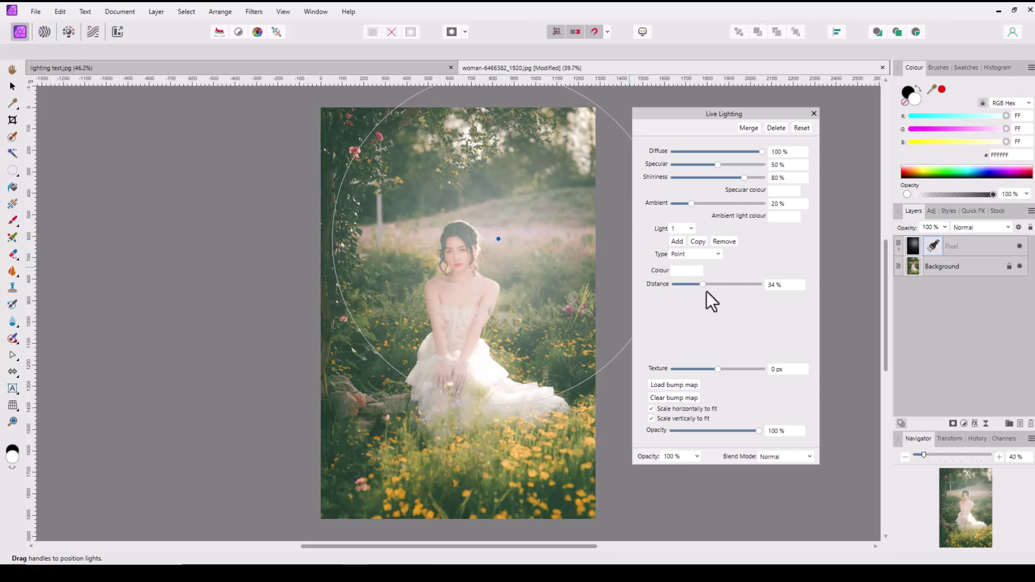
drag(703, 286, 711, 286)
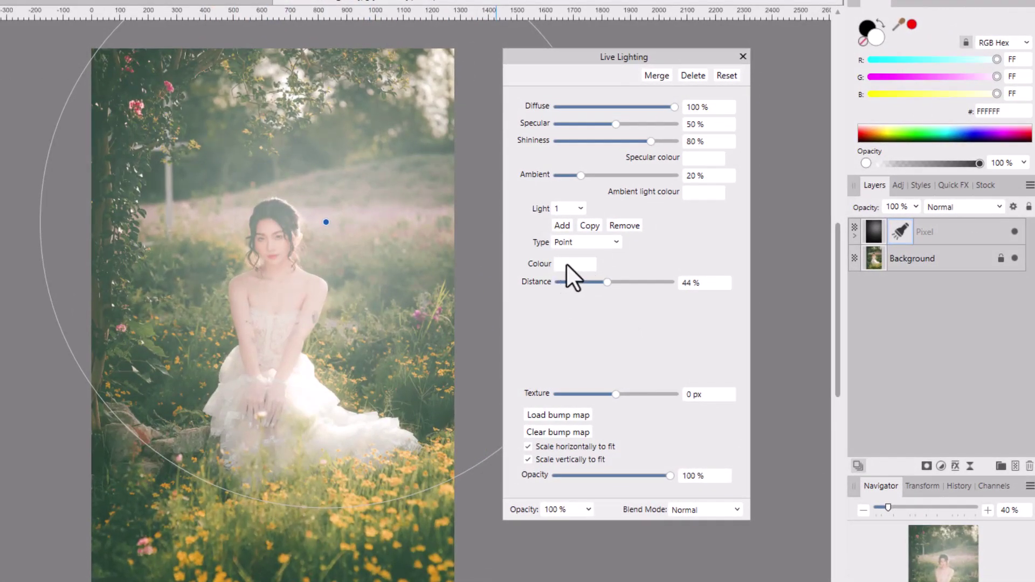
Colour the point light orange (about FF6600, hue 23°) on the HSL colour wheel.
click(573, 264)
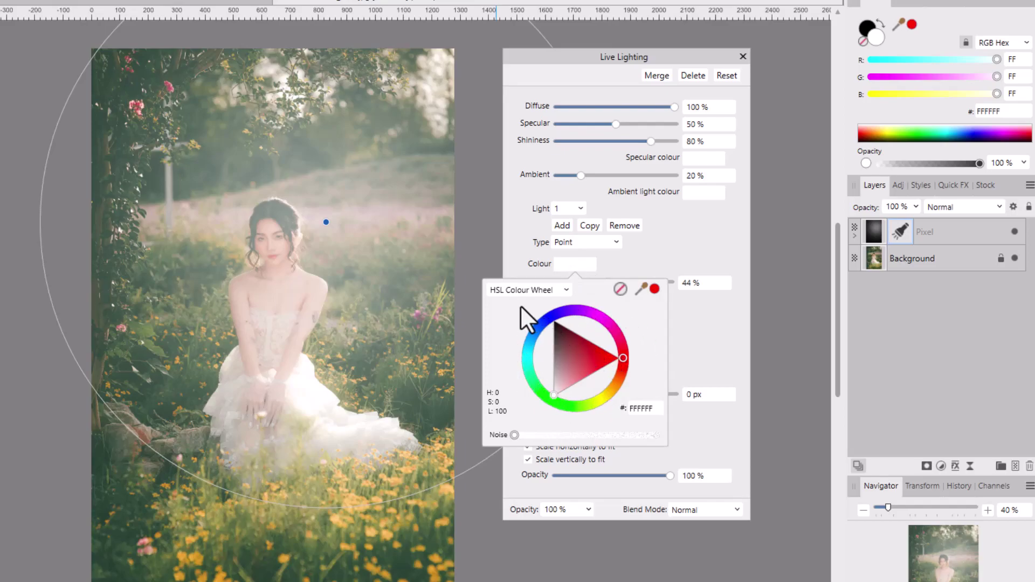
click(568, 290)
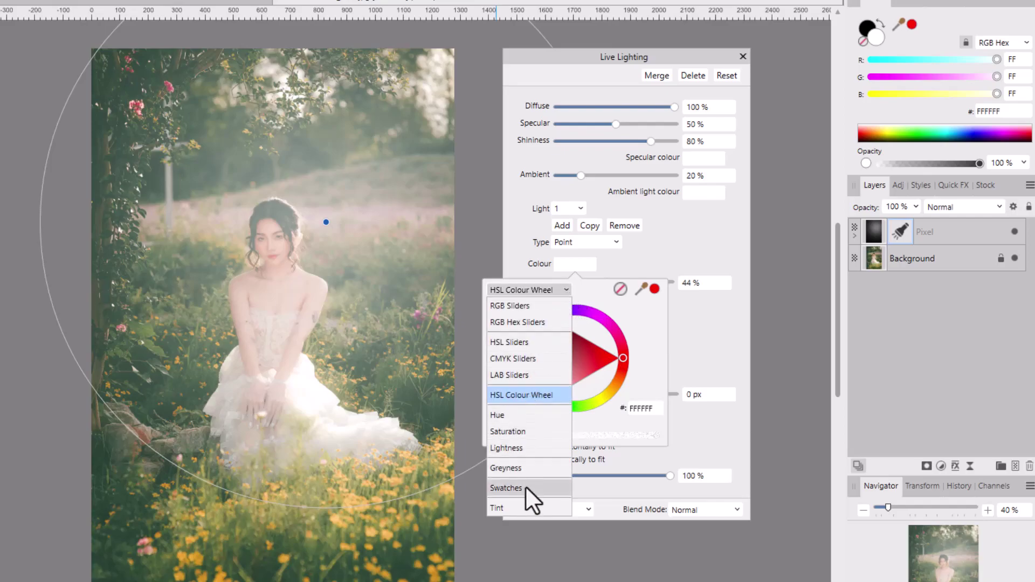
click(568, 290)
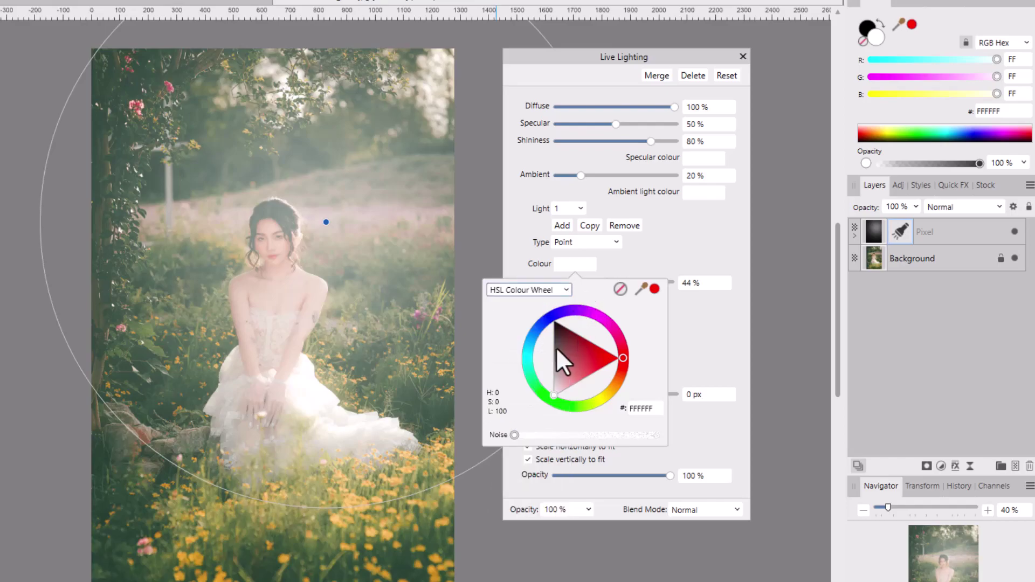
click(619, 374)
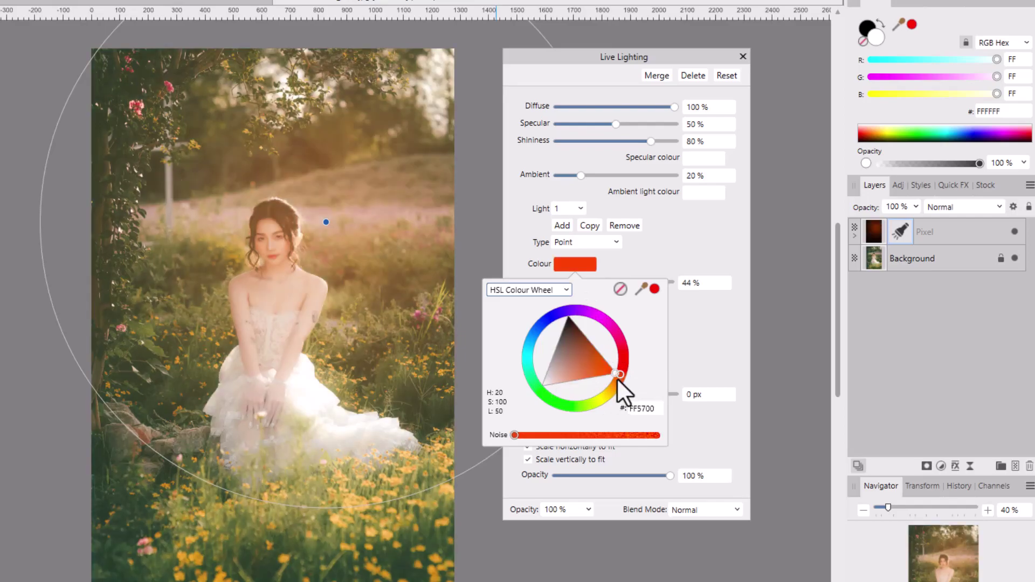
drag(620, 376, 624, 378)
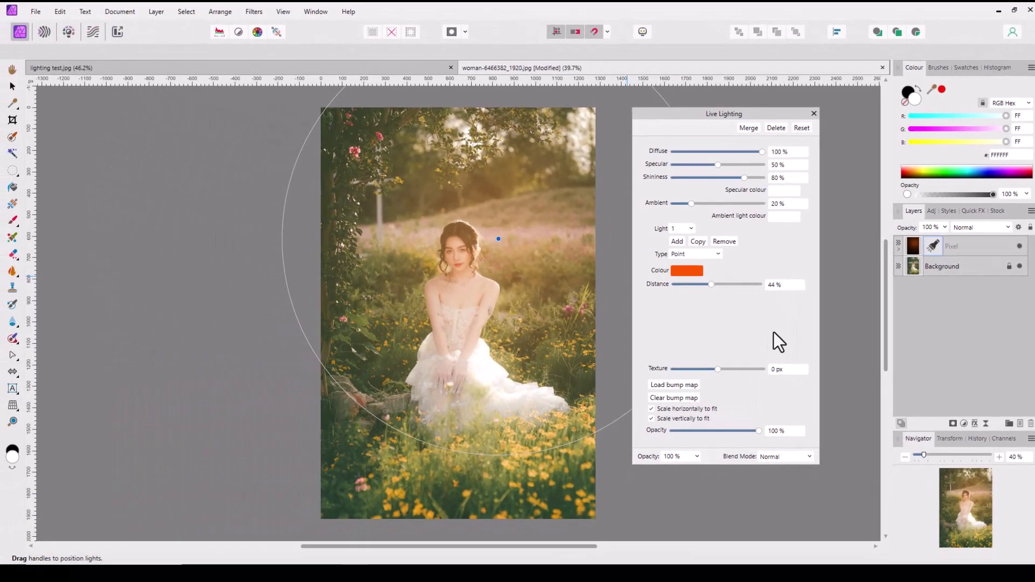
Close Live Lighting, expand the Pixel layer, and toggle the nested Lighting filter off and on.
click(814, 114)
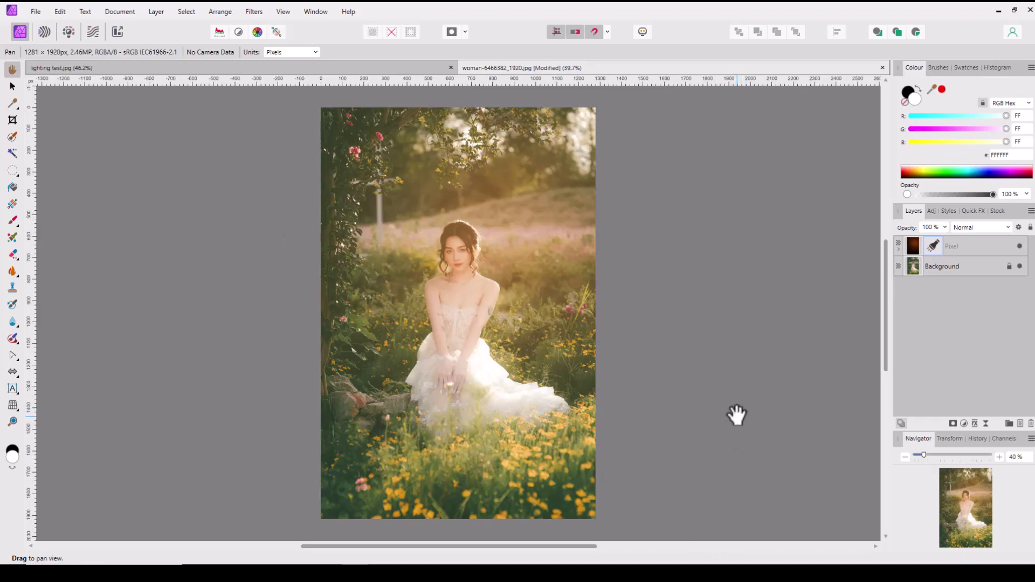
click(899, 250)
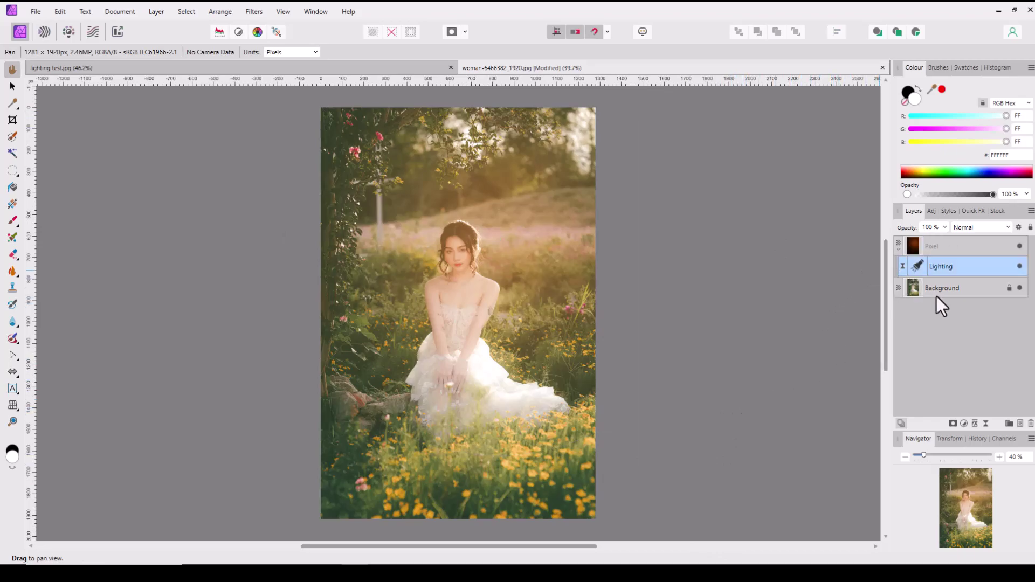
click(1021, 267)
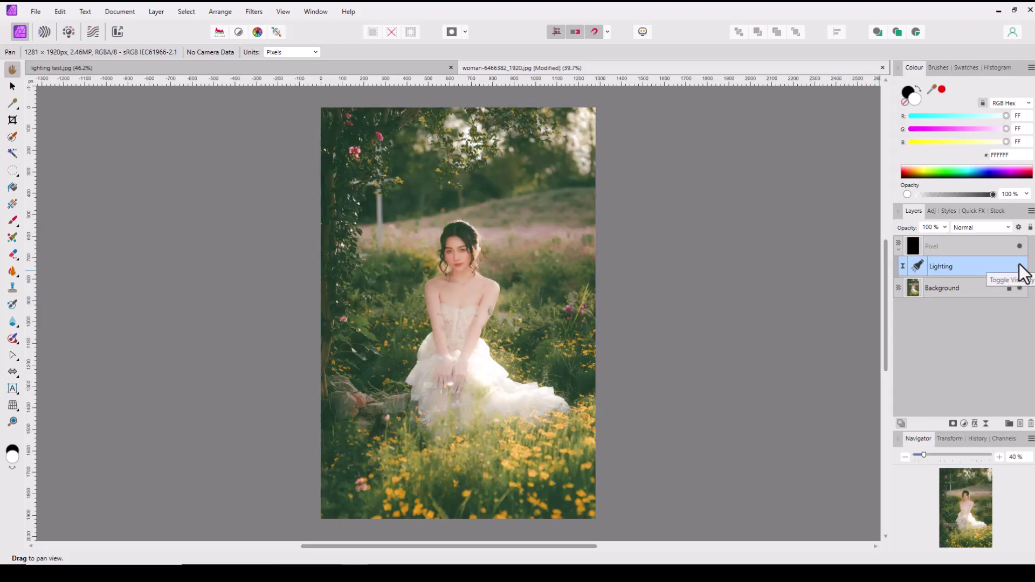
click(1019, 265)
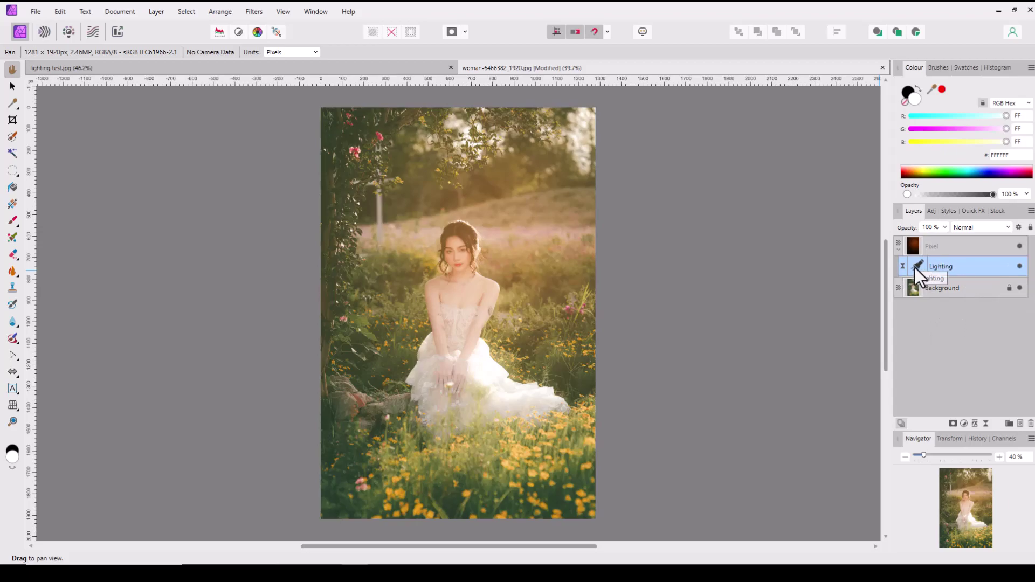
Drag the Lighting filter above the Pixel layer and set its blend mode to Multiply.
drag(911, 269, 919, 233)
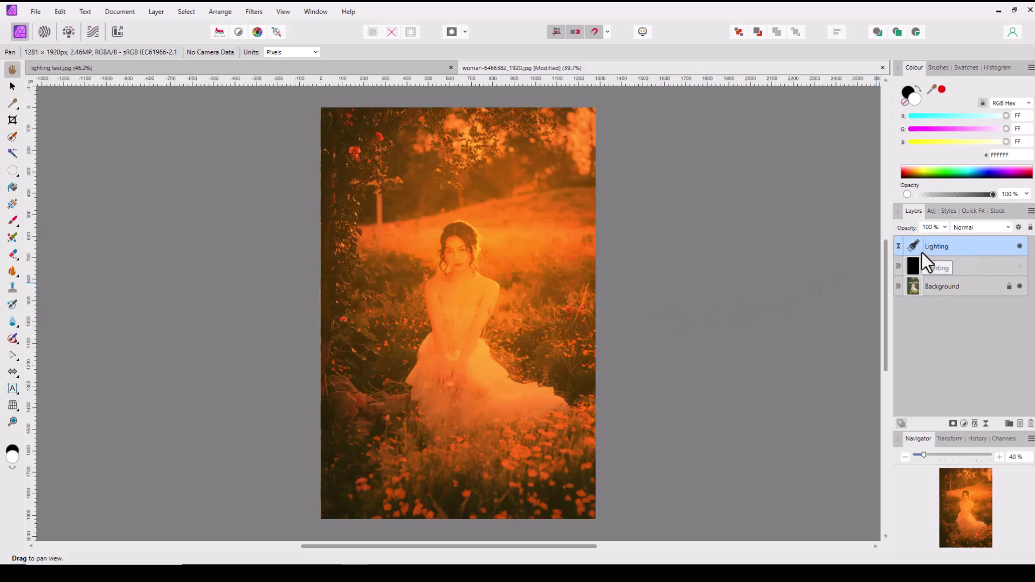
click(1008, 228)
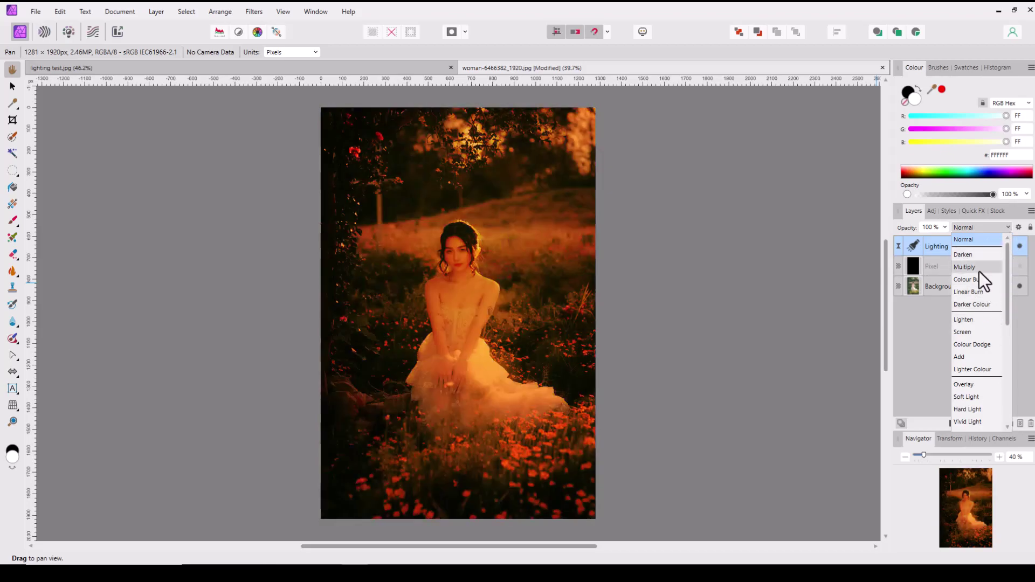
click(980, 268)
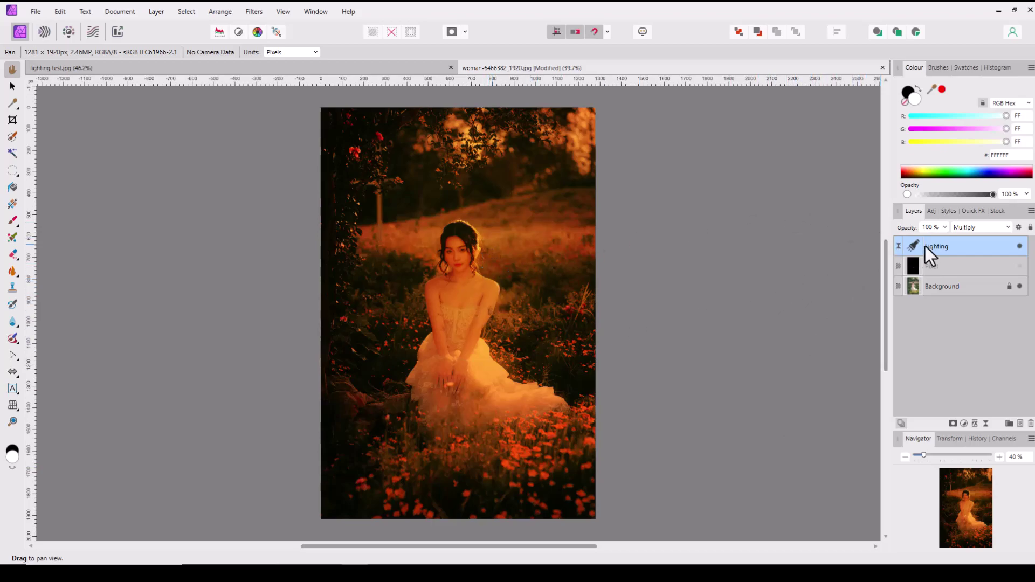
Lower the Lighting layer's opacity to 75%, then hide and reshow it to compare.
click(945, 227)
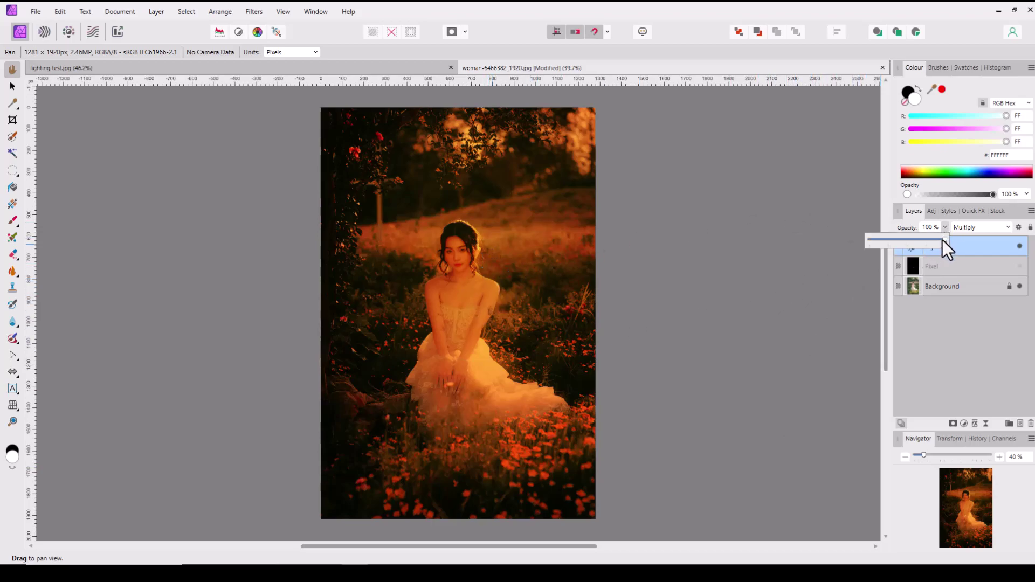
drag(943, 240, 936, 242)
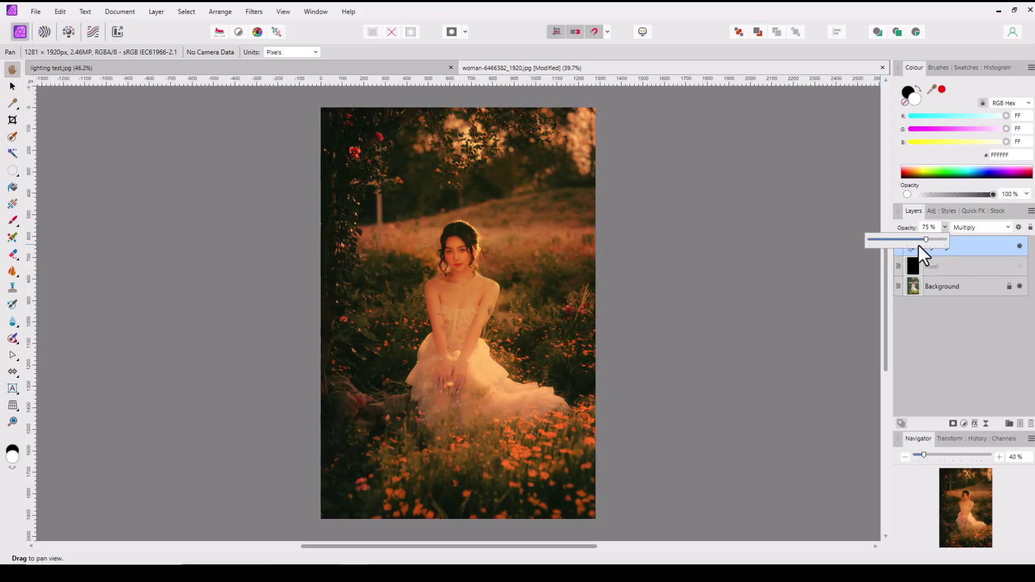
click(885, 306)
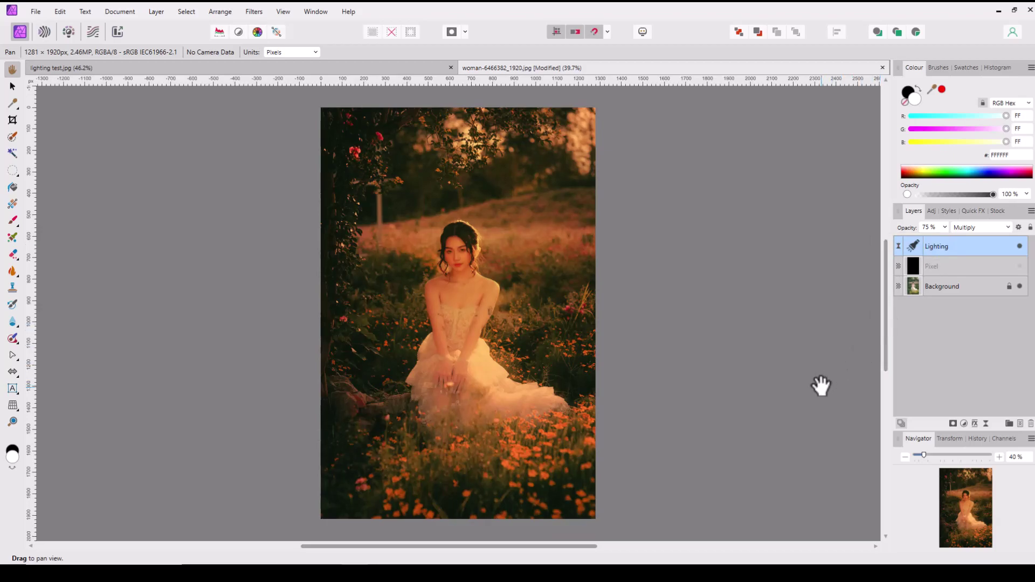
click(1020, 246)
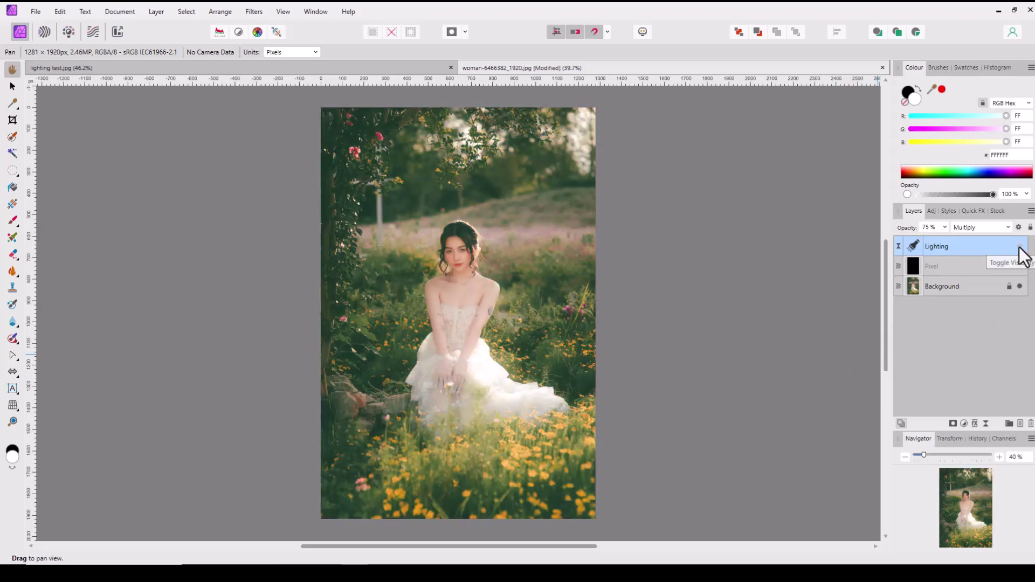
click(1020, 247)
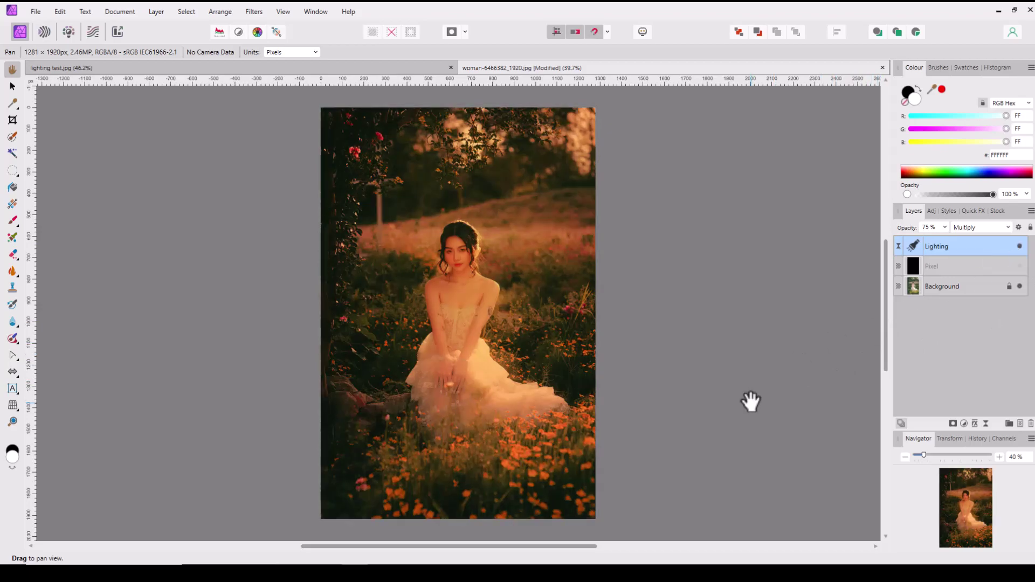